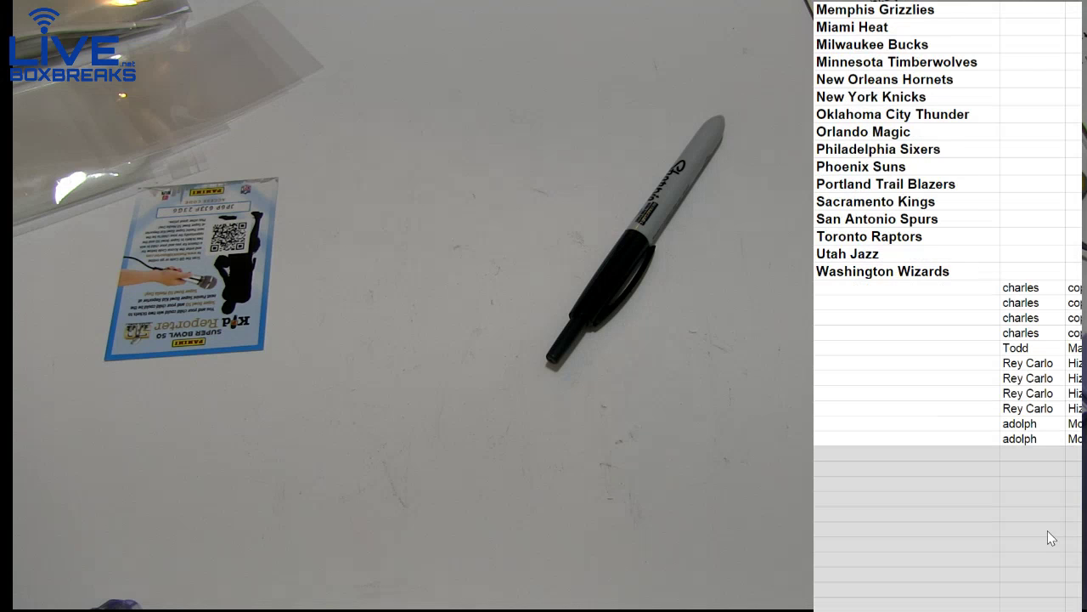
# Paste the block of customer first names into the firstname column beside the NBA teams
pyautogui.scroll(-1, 1047, 530)
pyautogui.moveTo(1072, 464)
pyautogui.mouseDown()
pyautogui.moveTo(992, 281)
pyautogui.moveTo(1019, 255)
pyautogui.mouseUp()
pyautogui.scroll(5, 1048, 320)
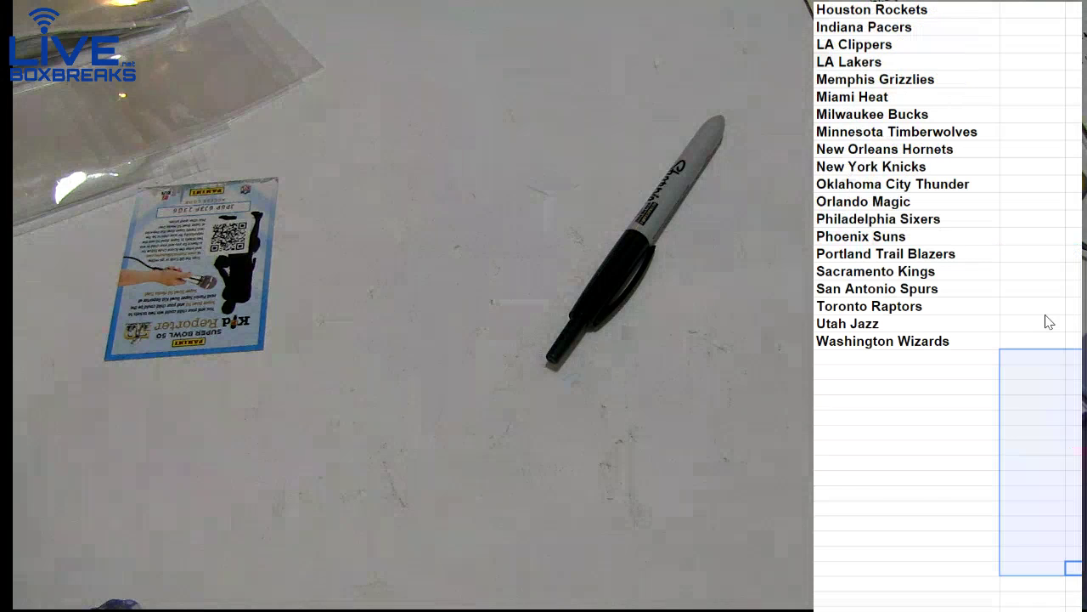
pyautogui.click(1027, 28)
pyautogui.hotkey('ctrl', 'v')
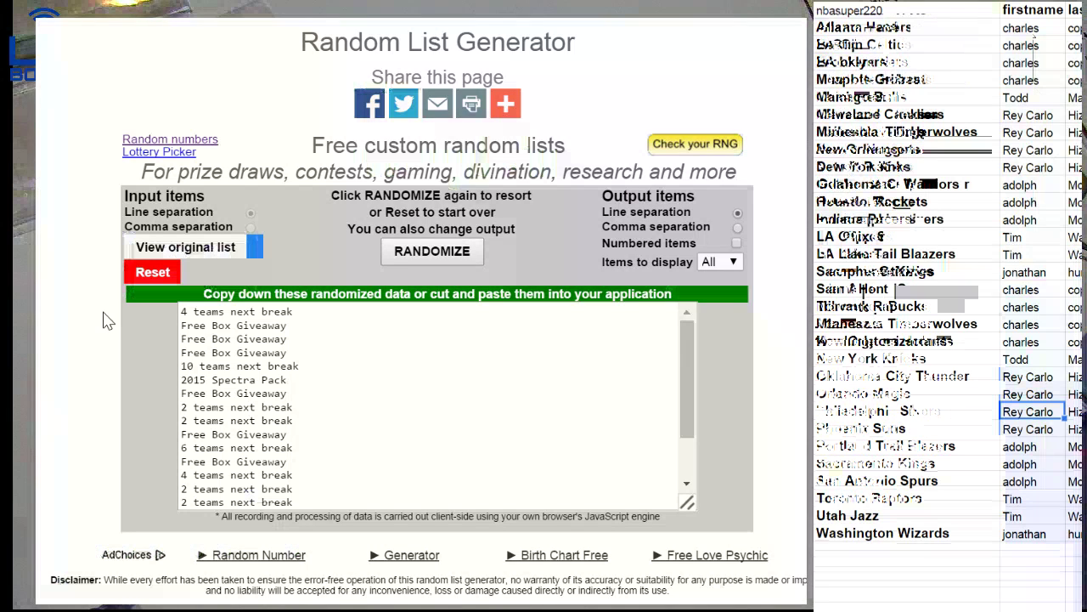
# Copy all customer first and last names into the cleared generator and shuffle them twice
pyautogui.click(153, 272)
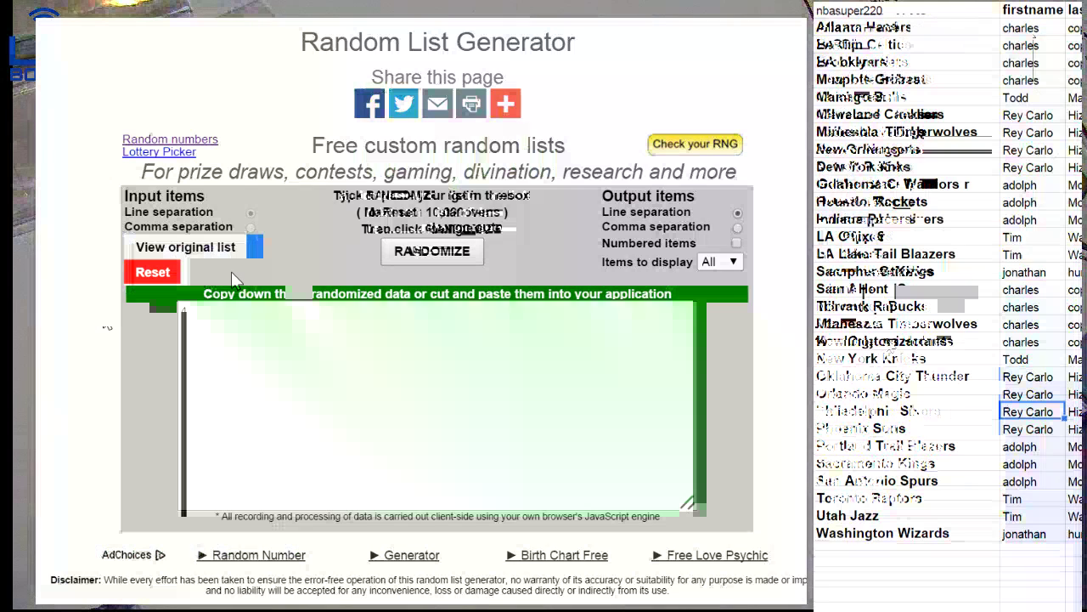
pyautogui.press('Down')
pyautogui.moveTo(1077, 531); pyautogui.dragTo(1024, 30)
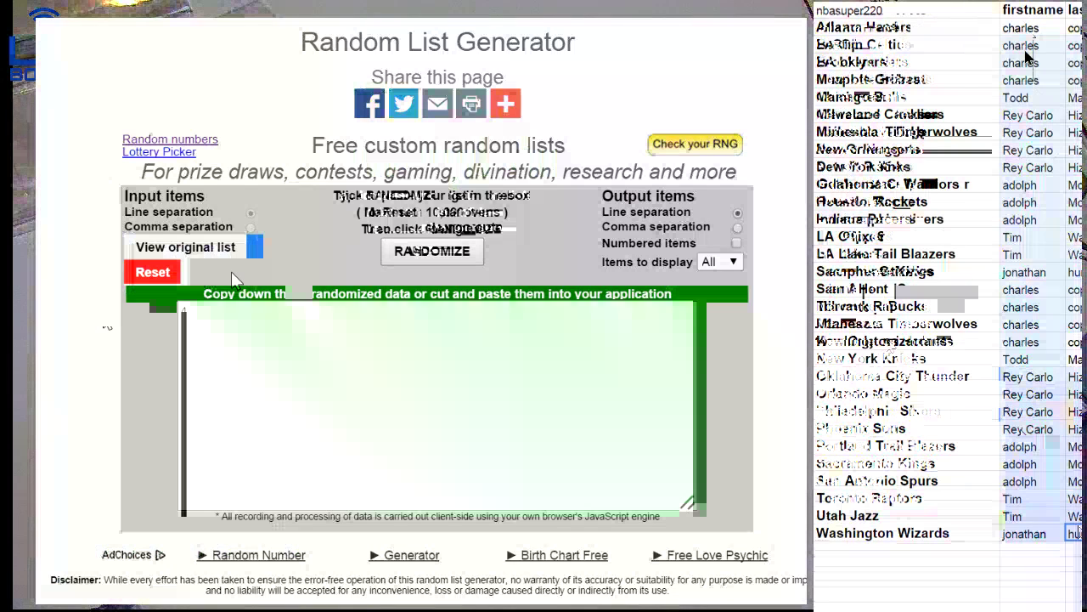
pyautogui.hotkey('ctrl', 'c')
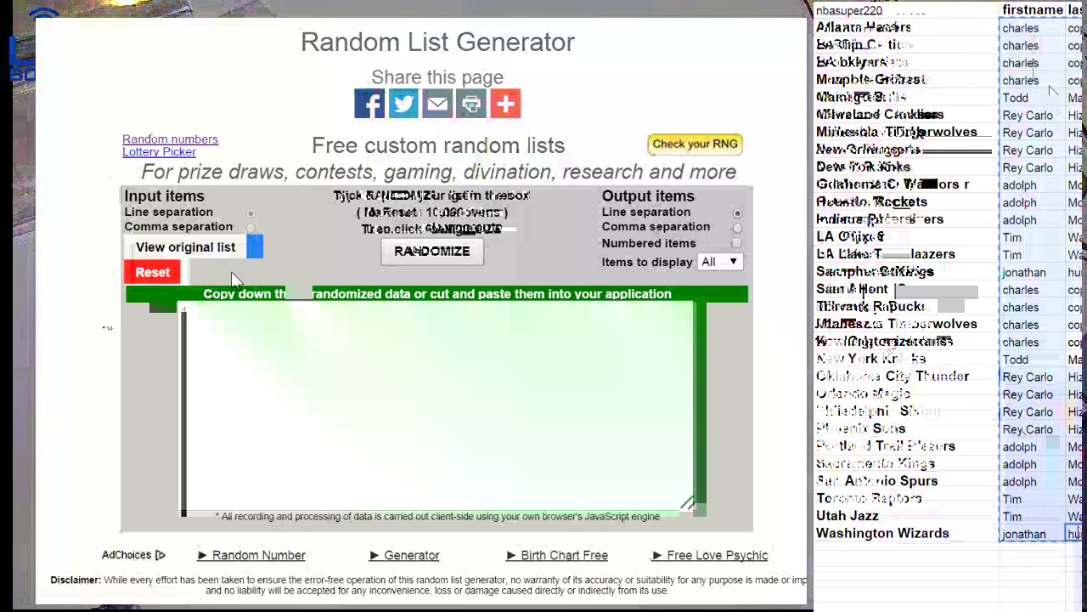
pyautogui.hotkey('ctrl', 'v')
pyautogui.click(440, 254)
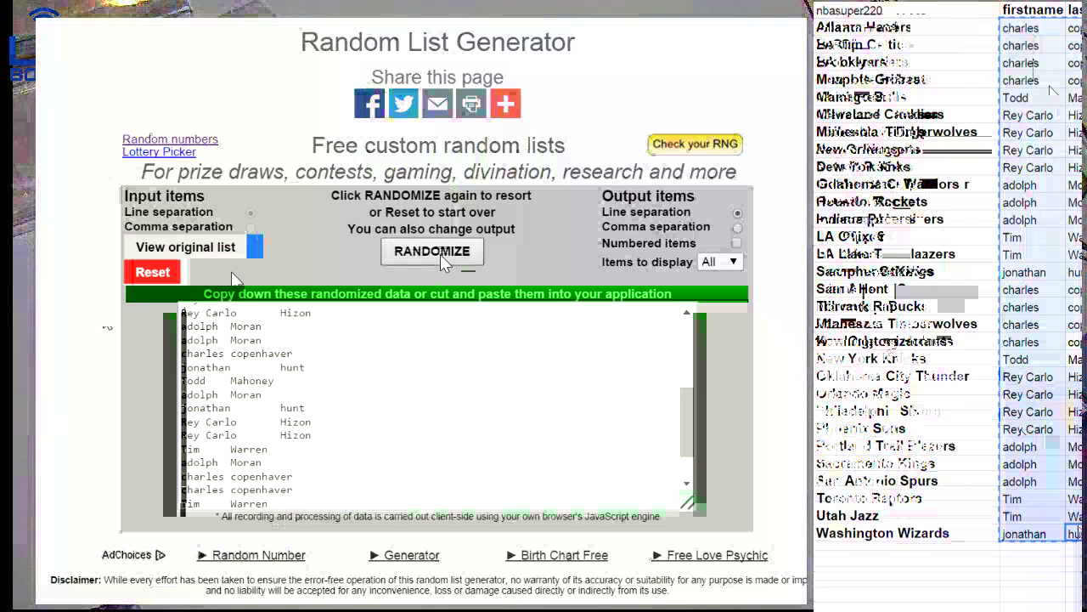
pyautogui.click(440, 254)
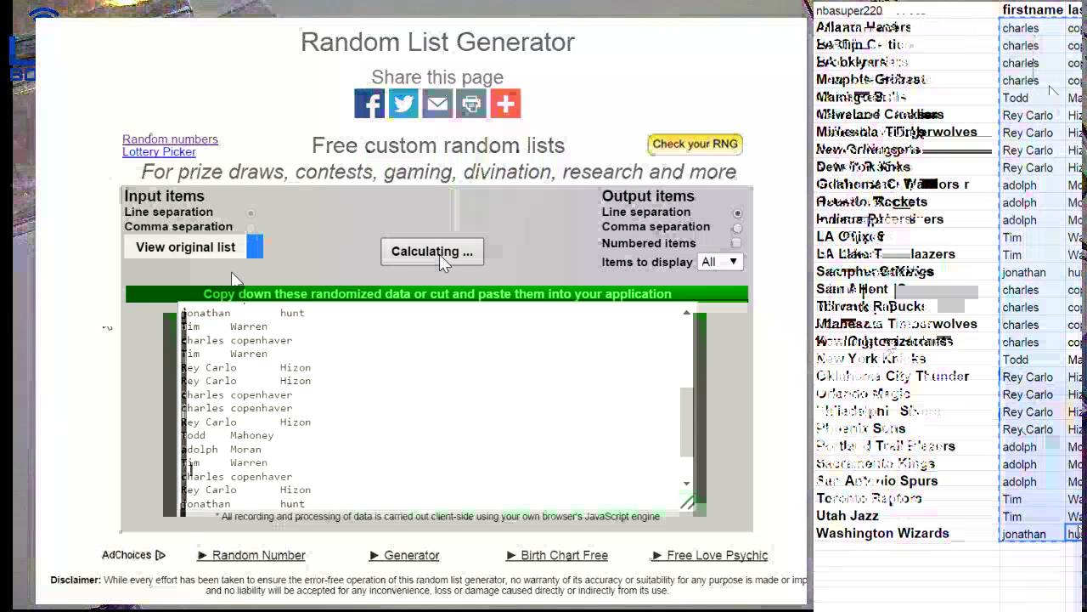
# Paste the shuffled names beside the teams in the sheet, then reset the generator for a new list
pyautogui.click(169, 246)
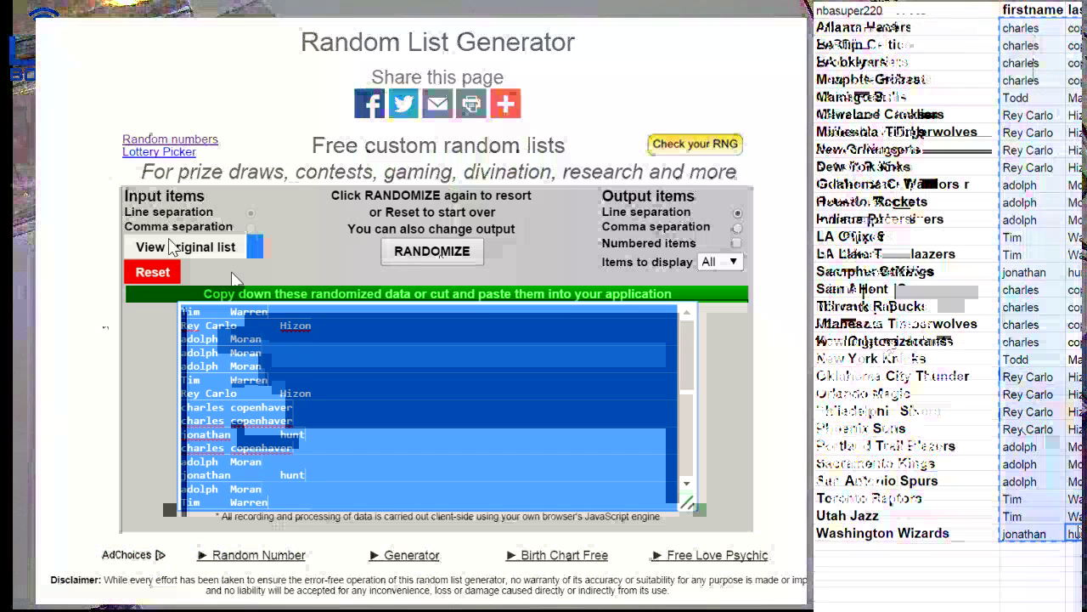
pyautogui.click(1052, 411)
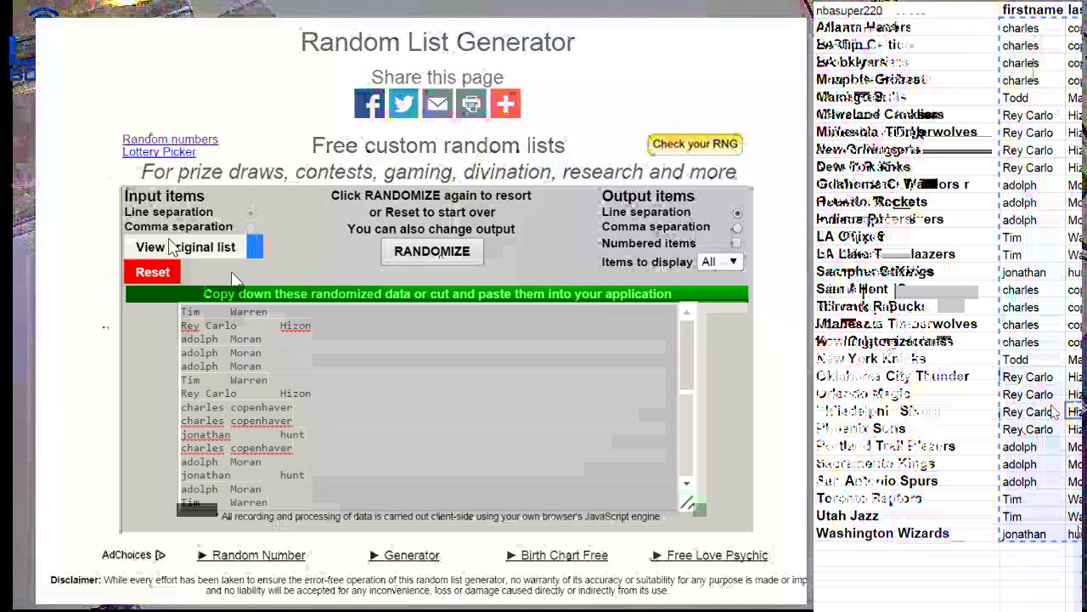
pyautogui.hotkey('ctrl', 'v')
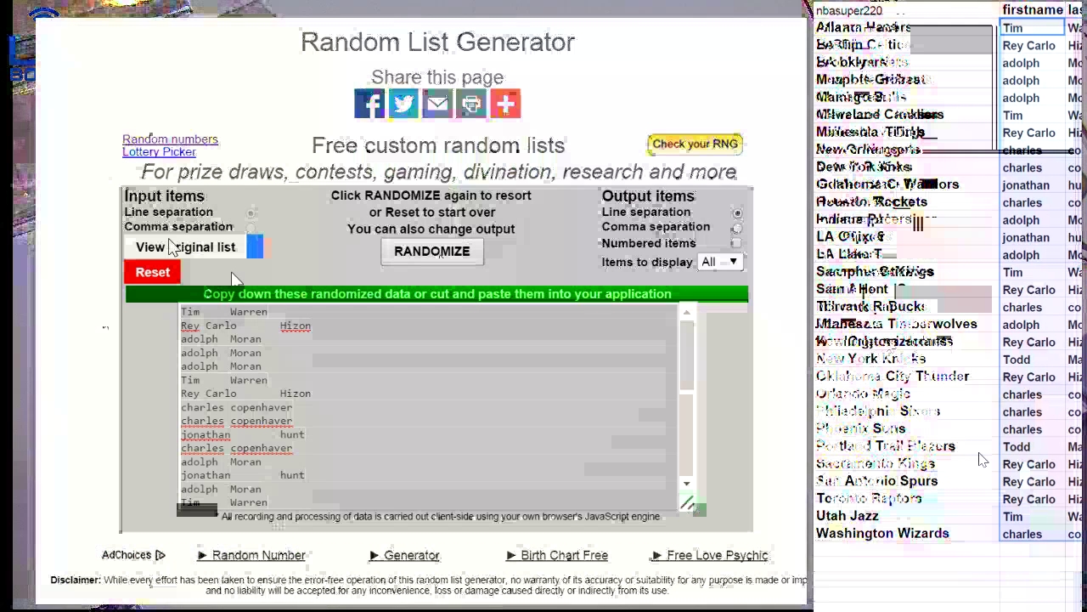
pyautogui.click(923, 579)
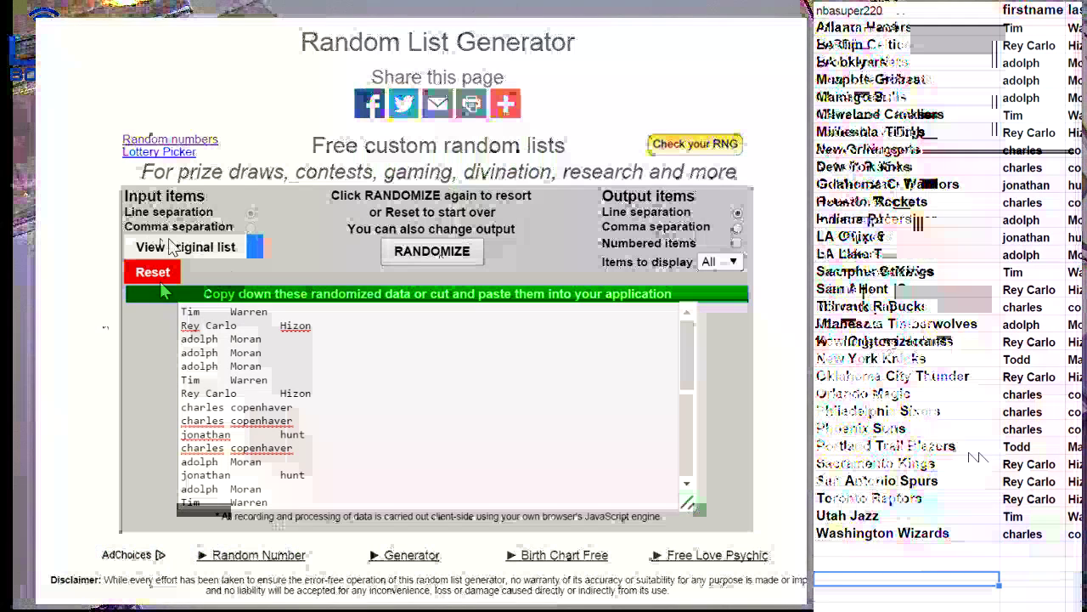
pyautogui.click(152, 273)
pyautogui.click(409, 257)
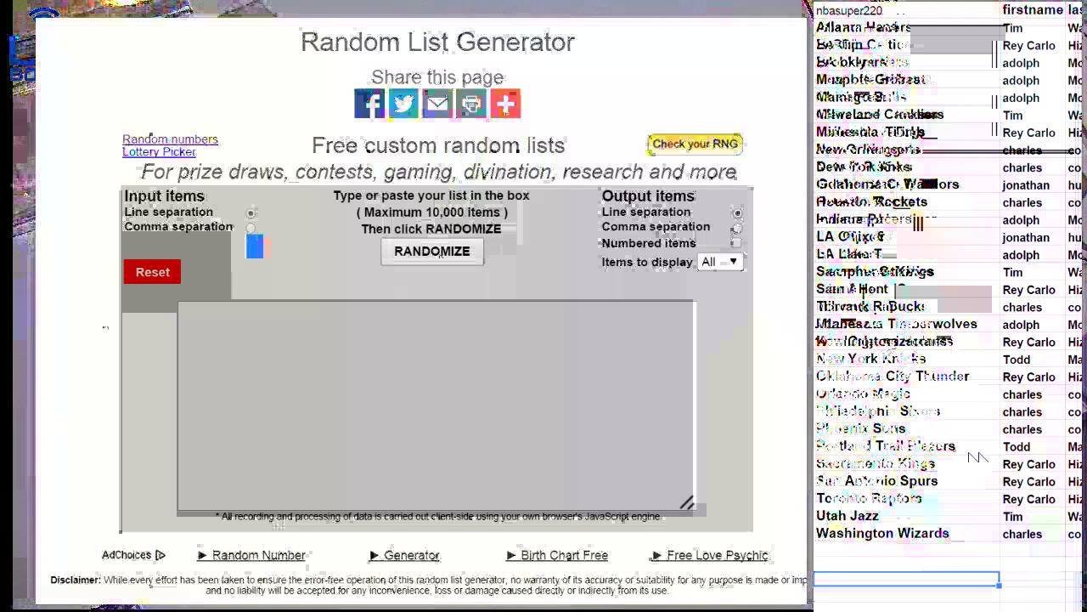
# Paste the name list into the generator and randomize it twice
pyautogui.hotkey('ctrl', 'v')
pyautogui.click(434, 250)
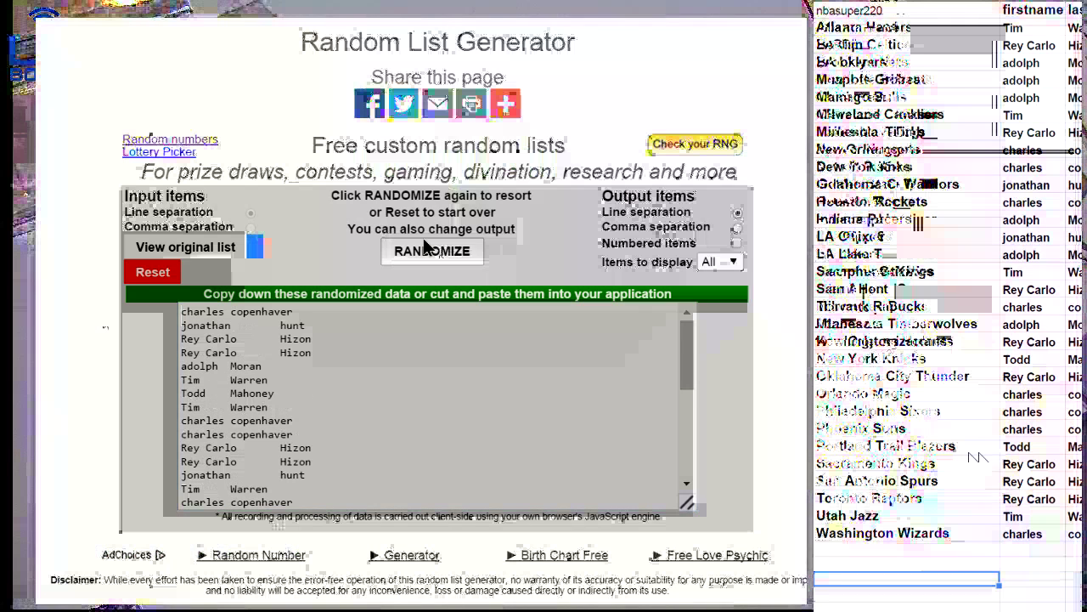
pyautogui.click(429, 248)
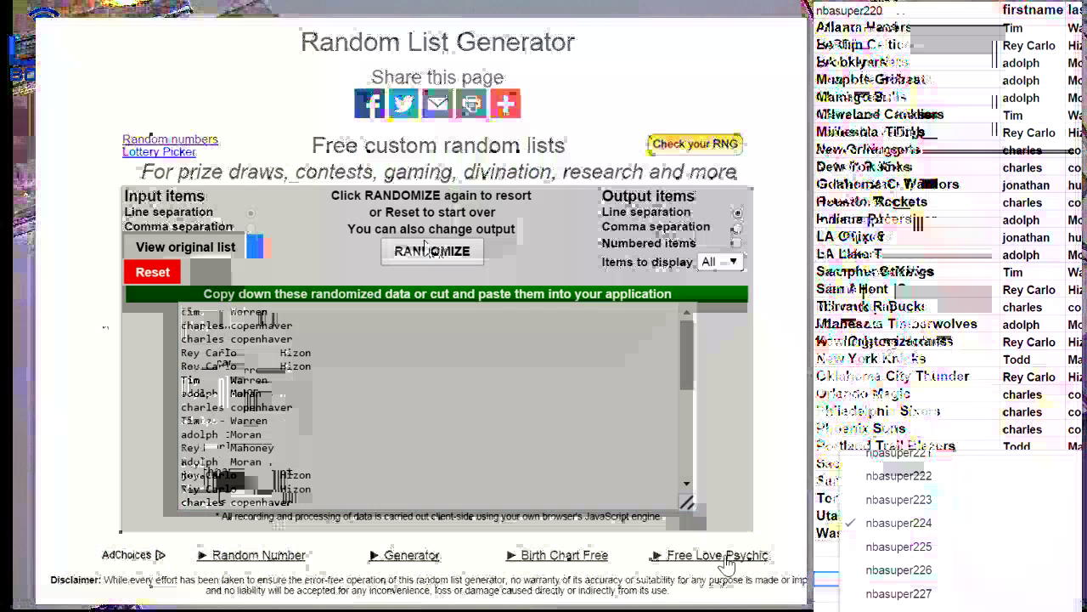
# On the tally sheet, give the giveaway winner 3 Wins and 4 All Time
pyautogui.click(920, 516)
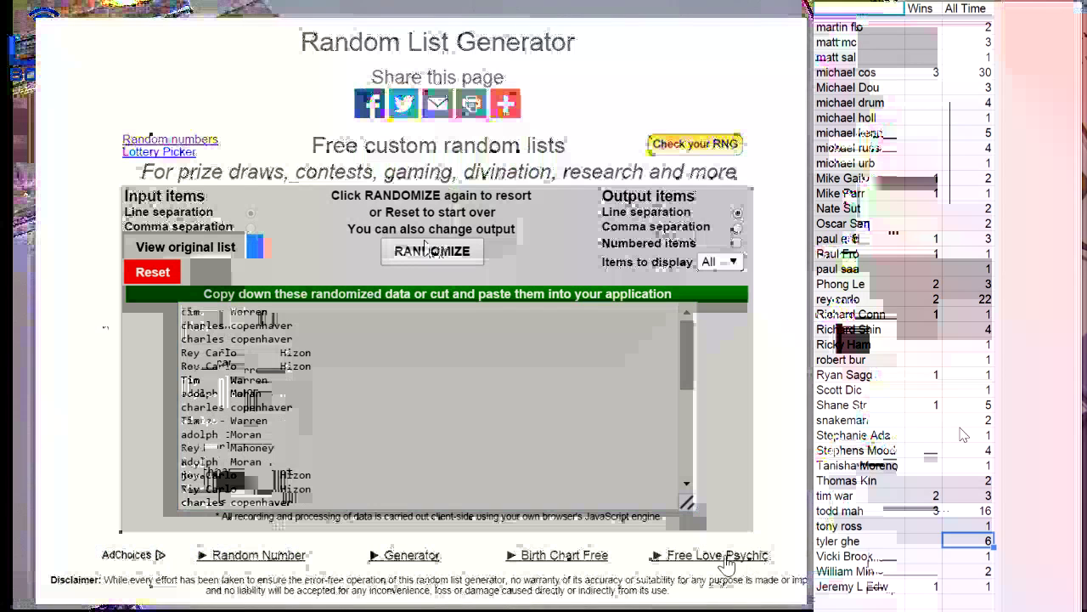
pyautogui.click(936, 406)
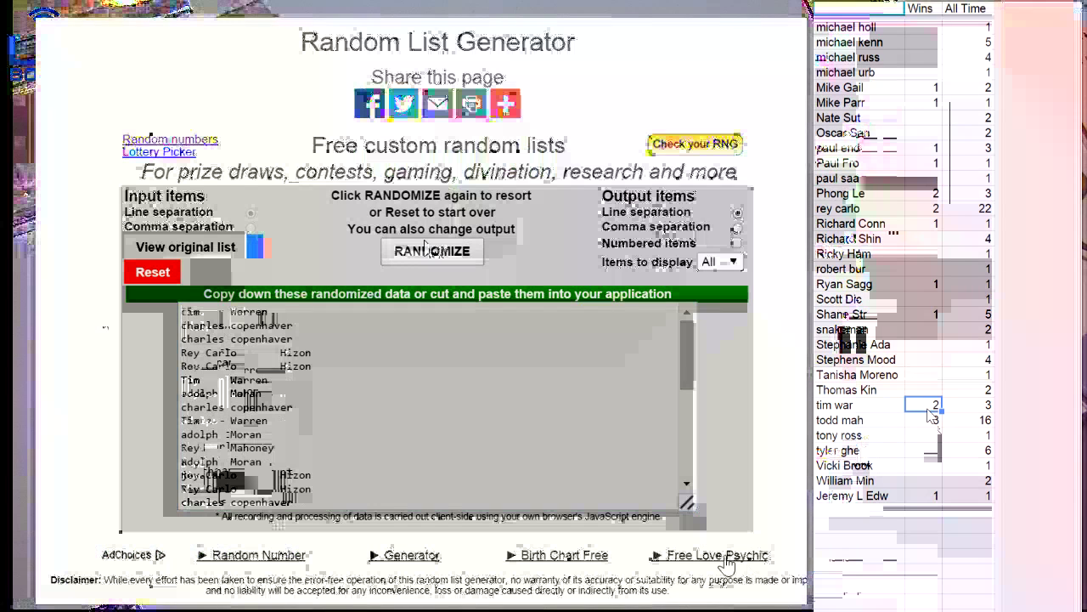
pyautogui.write('3')
pyautogui.click(973, 408)
pyautogui.write('4')
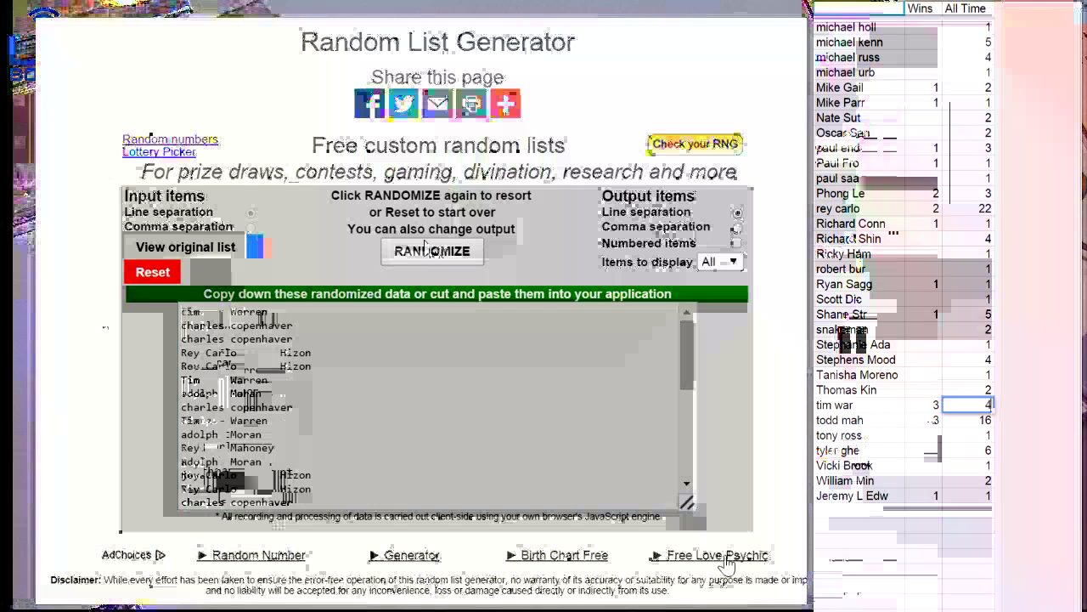
pyautogui.click(968, 585)
# Switch to the product giveaway sheet from the sheet list
pyautogui.click(928, 605)
pyautogui.scroll(-10, 928, 590)
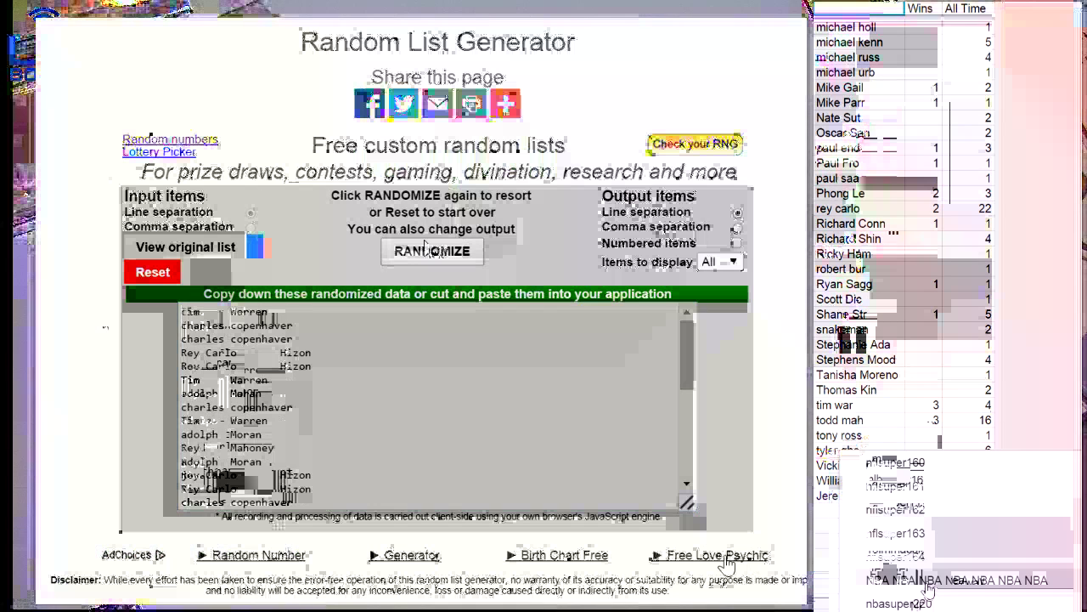
pyautogui.click(928, 585)
# Replace two product entries with '2010-11 Totally' and '2012-13 <momentum', then copy the six product rows
pyautogui.click(887, 305)
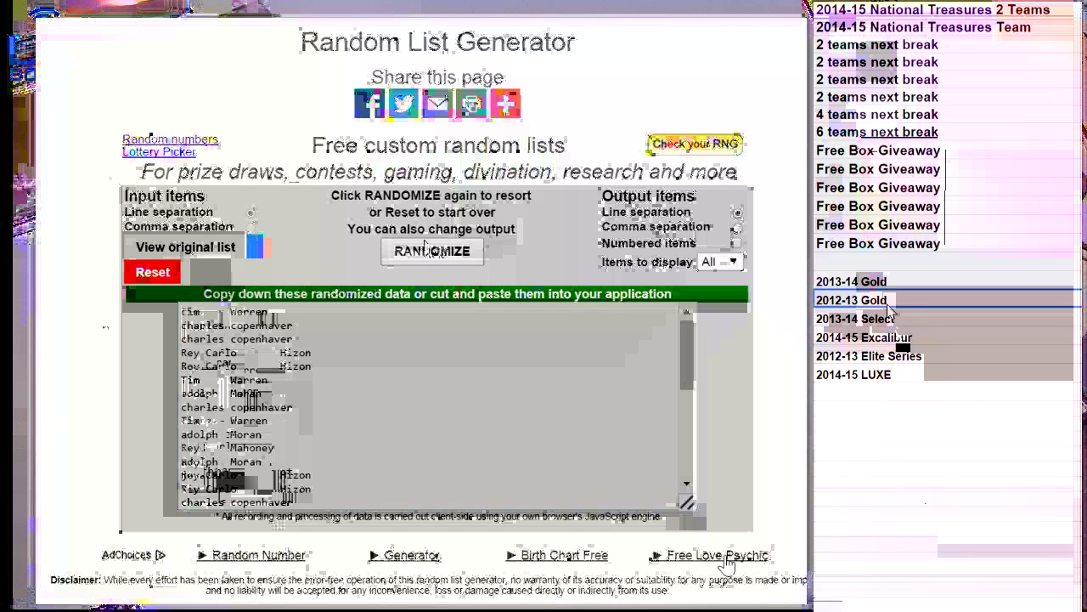
pyautogui.write('2010-11 Totally')
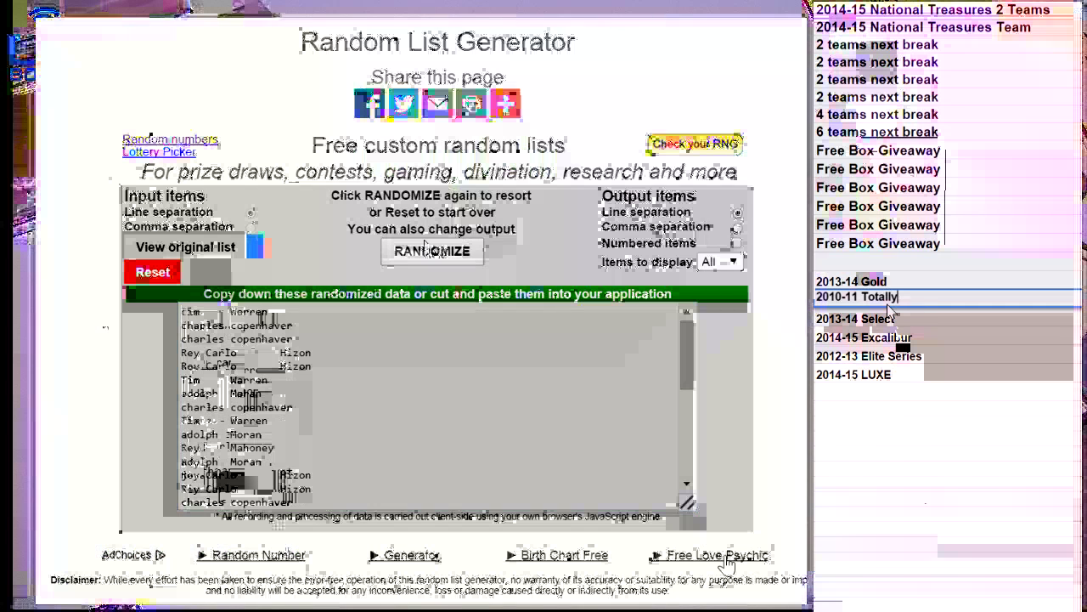
pyautogui.press('Return')
pyautogui.write('2012-1')
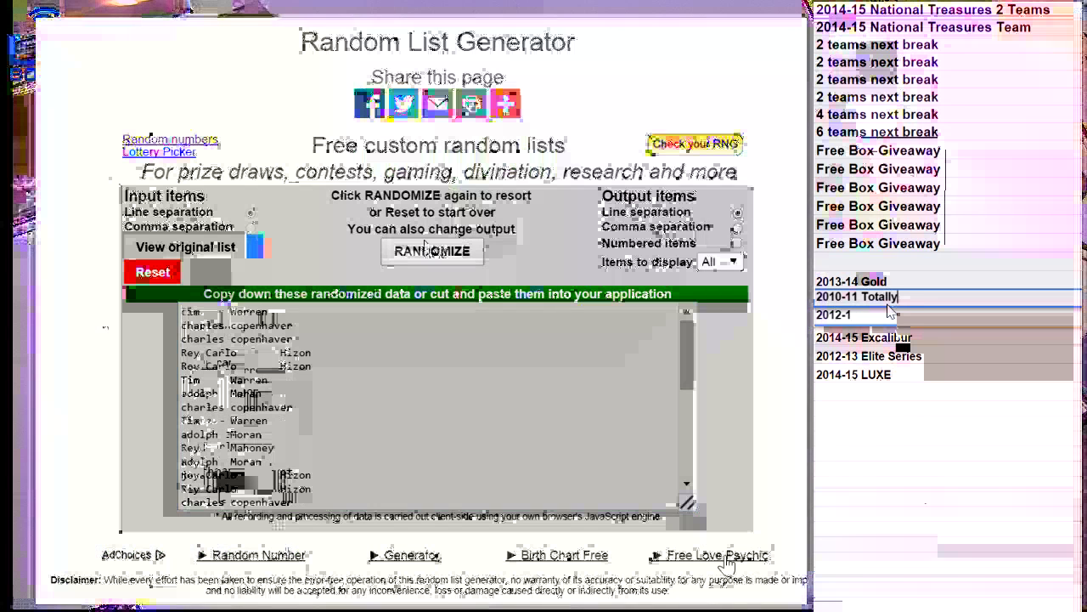
pyautogui.write('3 <momentum')
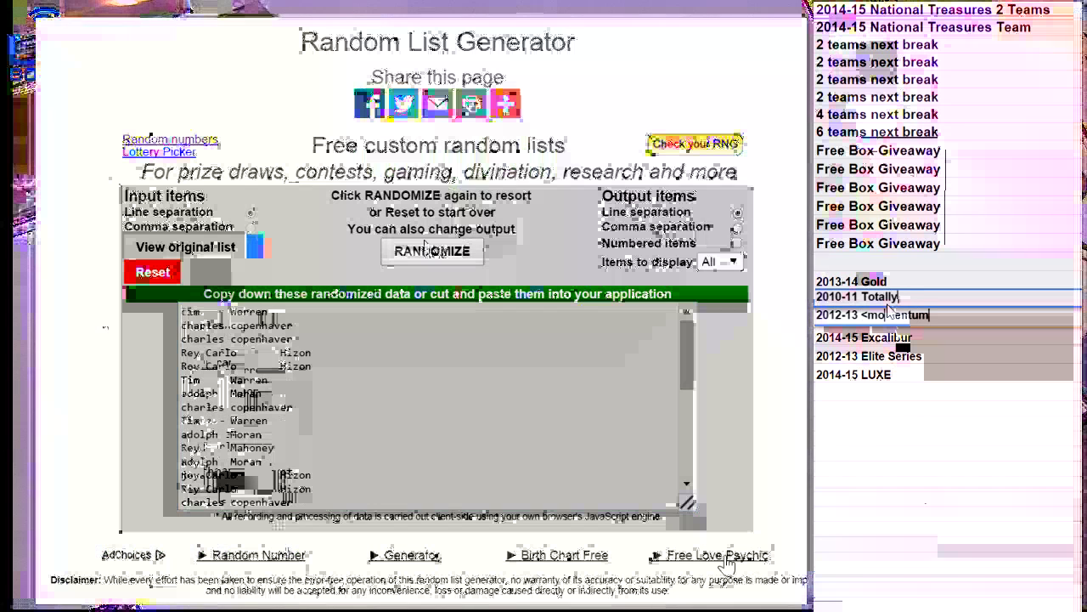
pyautogui.moveTo(943, 375)
pyautogui.mouseDown()
pyautogui.moveTo(931, 321)
pyautogui.moveTo(893, 280)
pyautogui.mouseUp()
pyautogui.hotkey('ctrl', 'c')
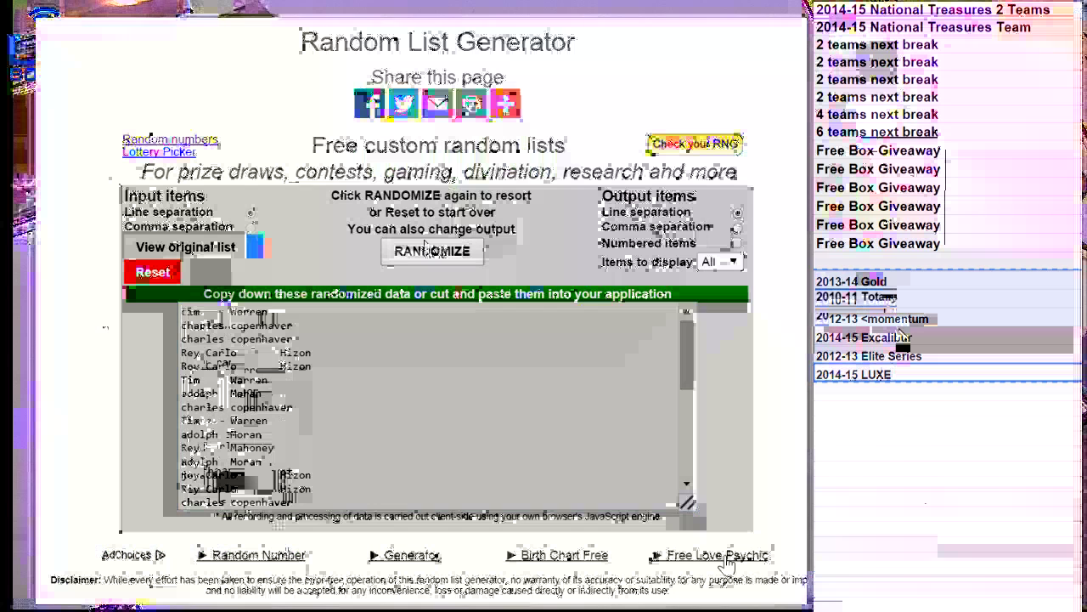
# Paste the six product sets into the reset generator and shuffle them three times, leaving 2014-15 Excalibur first
pyautogui.click(153, 272)
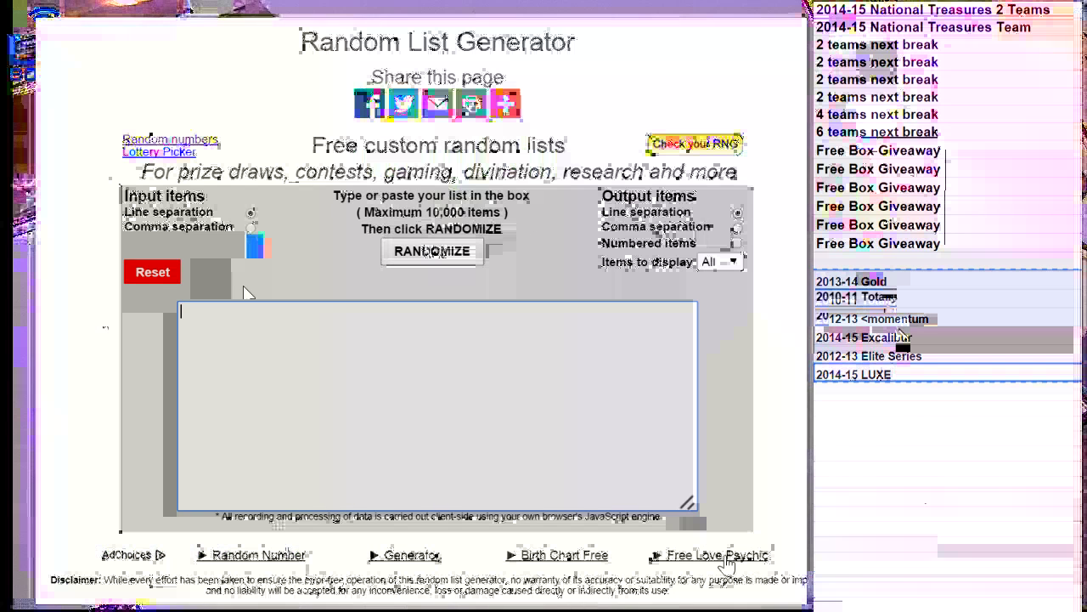
pyautogui.hotkey('ctrl', 'v')
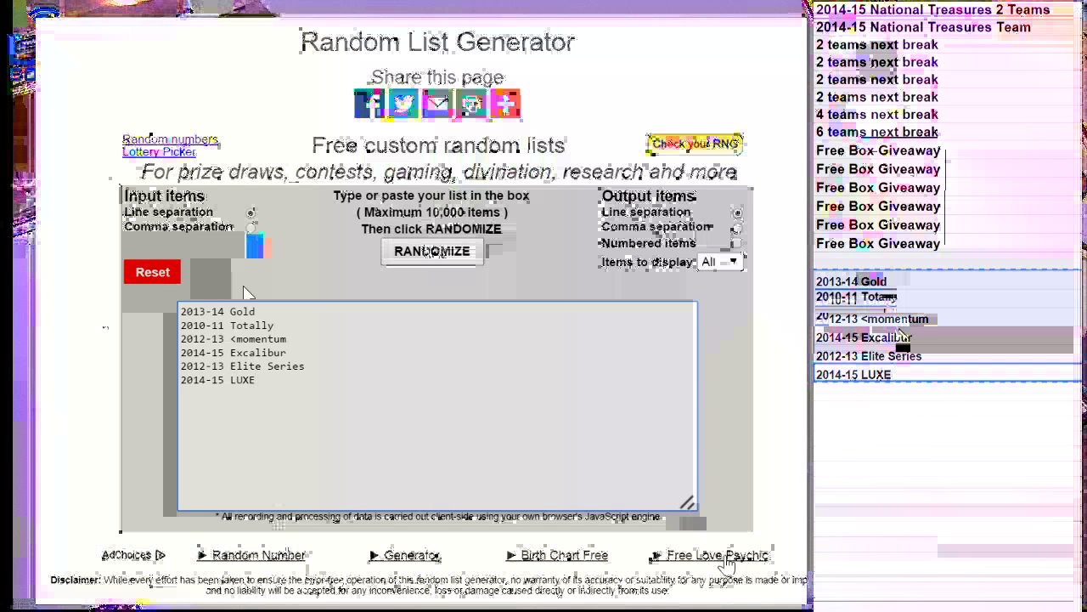
pyautogui.click(449, 255)
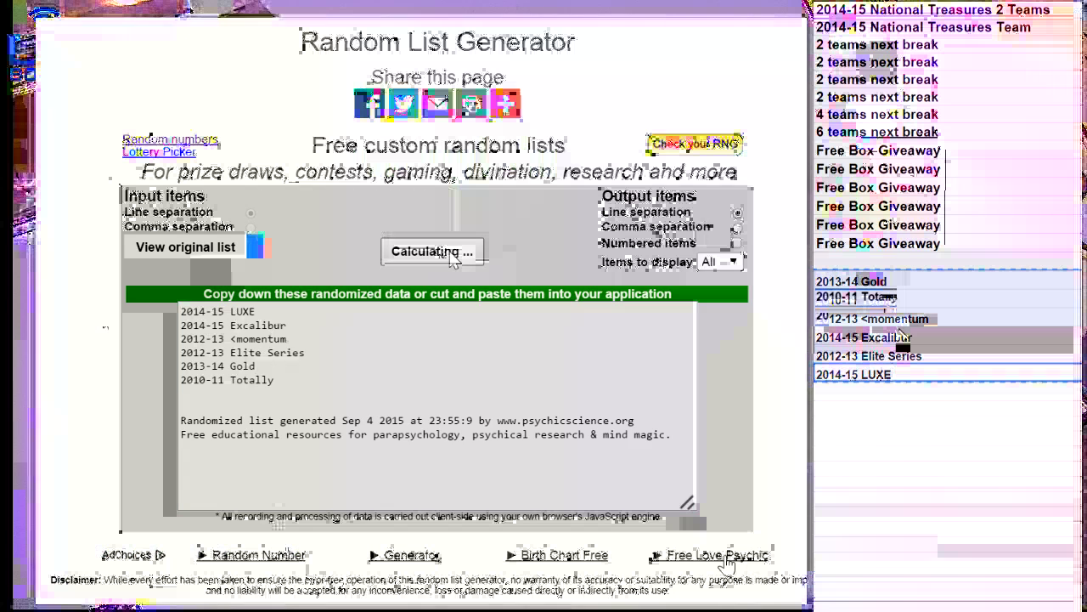
pyautogui.click(451, 254)
pyautogui.click(452, 255)
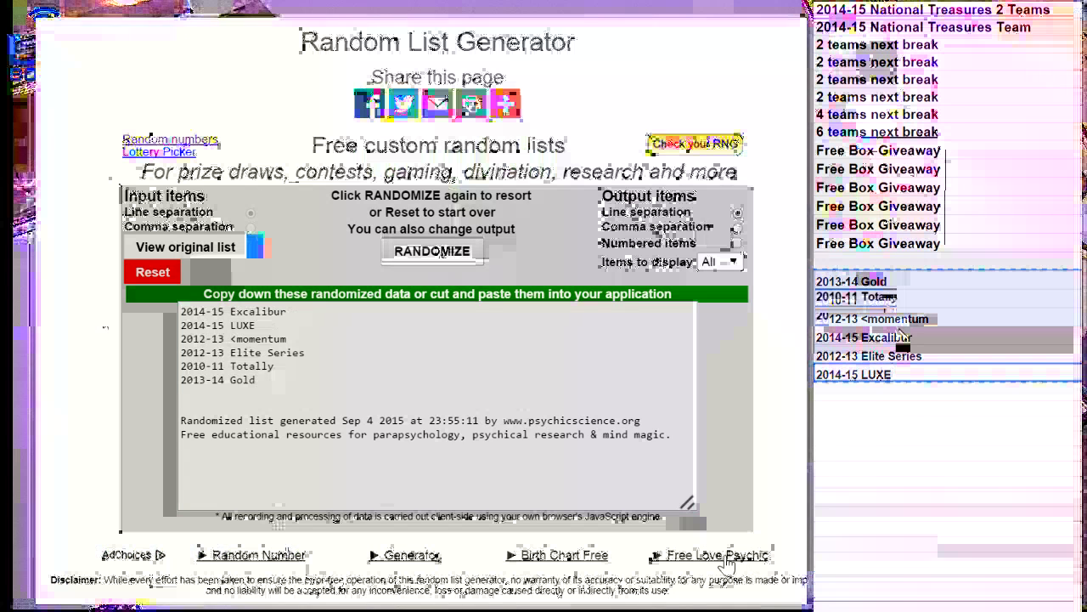
pyautogui.click(846, 334)
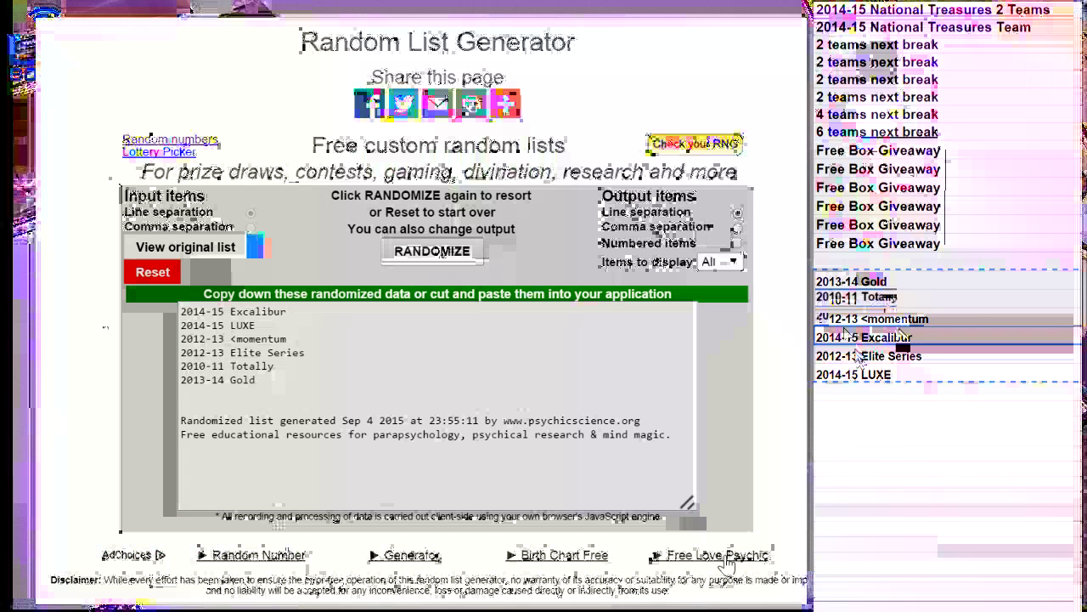